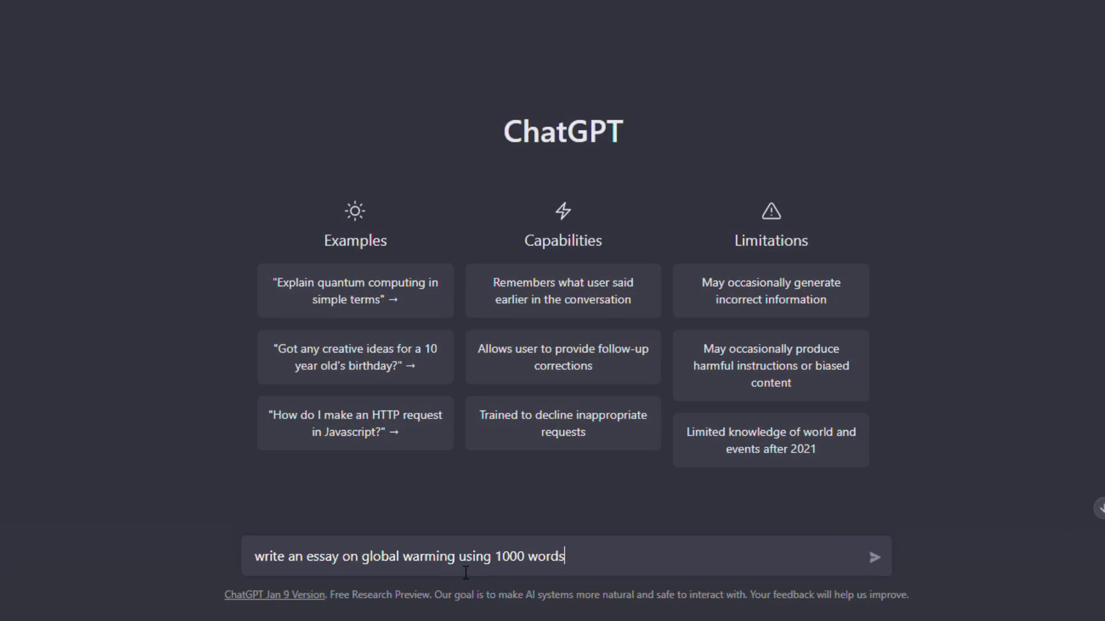
Step: Send the request 'write an essay on global warming using 1000 words'
key("Return")
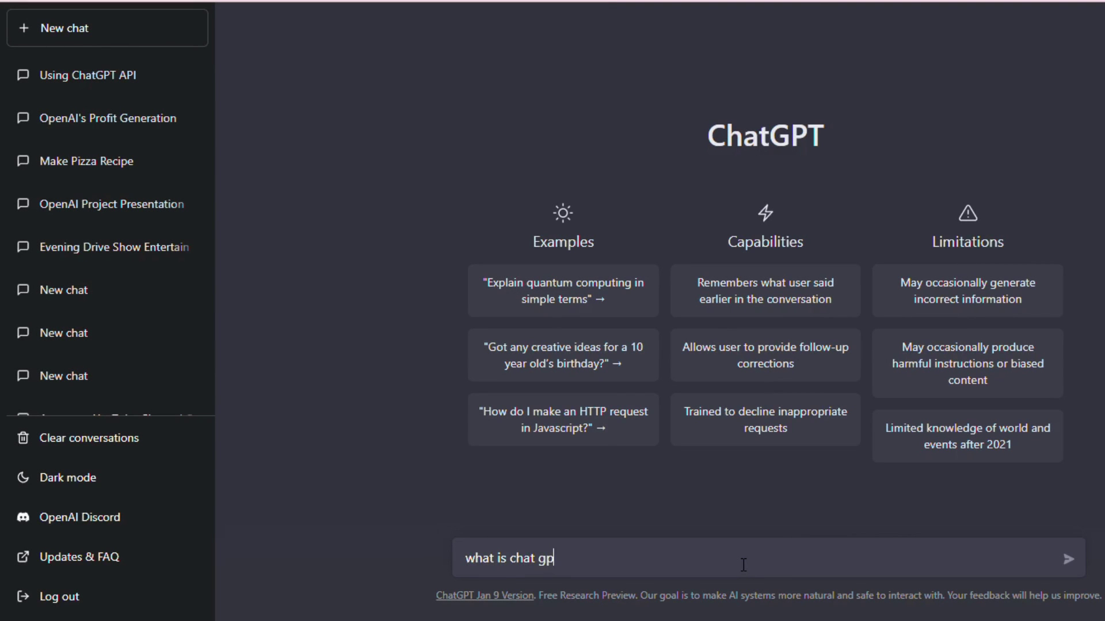
Step: Send 'what is chat gpt' as the first question in a new chat
key("Return")
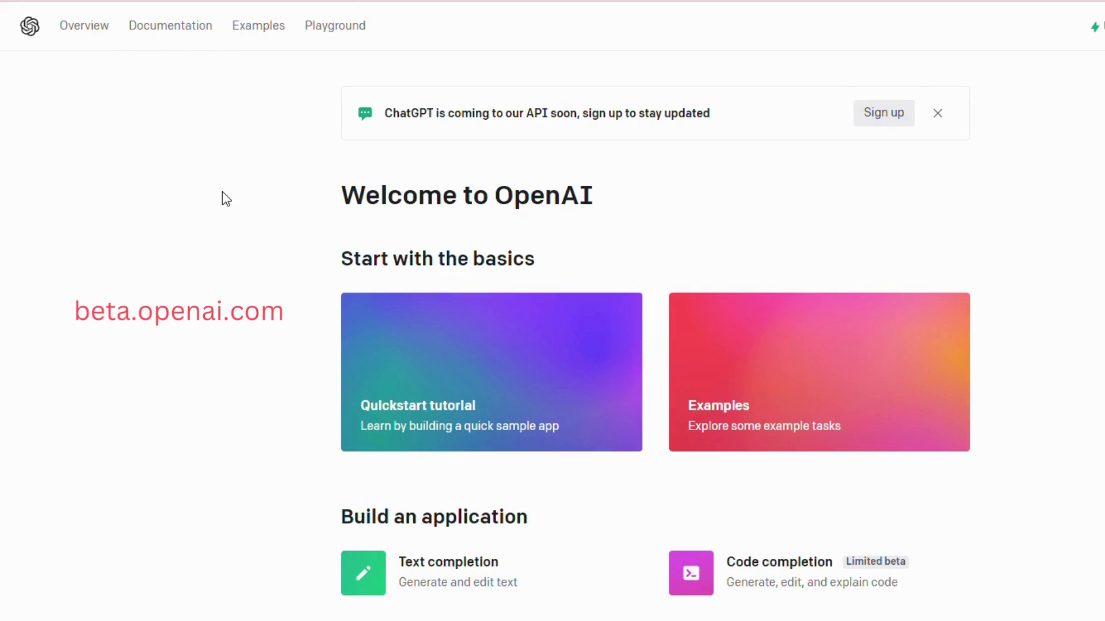
scroll(249, 246, "down", 5)
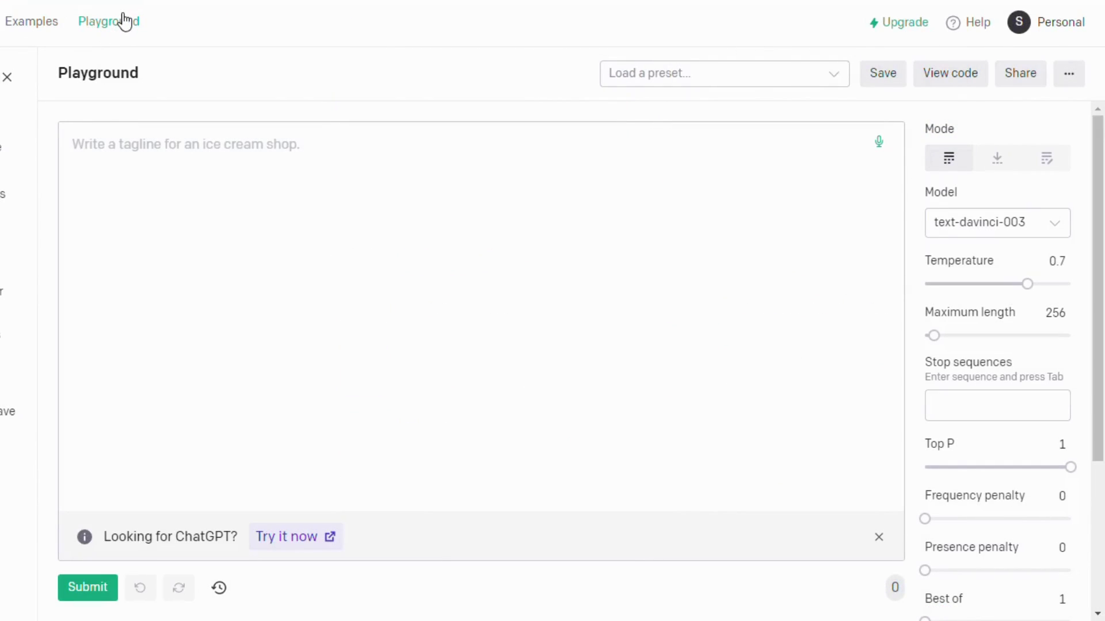
Step: Keep text-davinci-003 and set Maximum length to 4000, trying 5000 first
left_click(1042, 223)
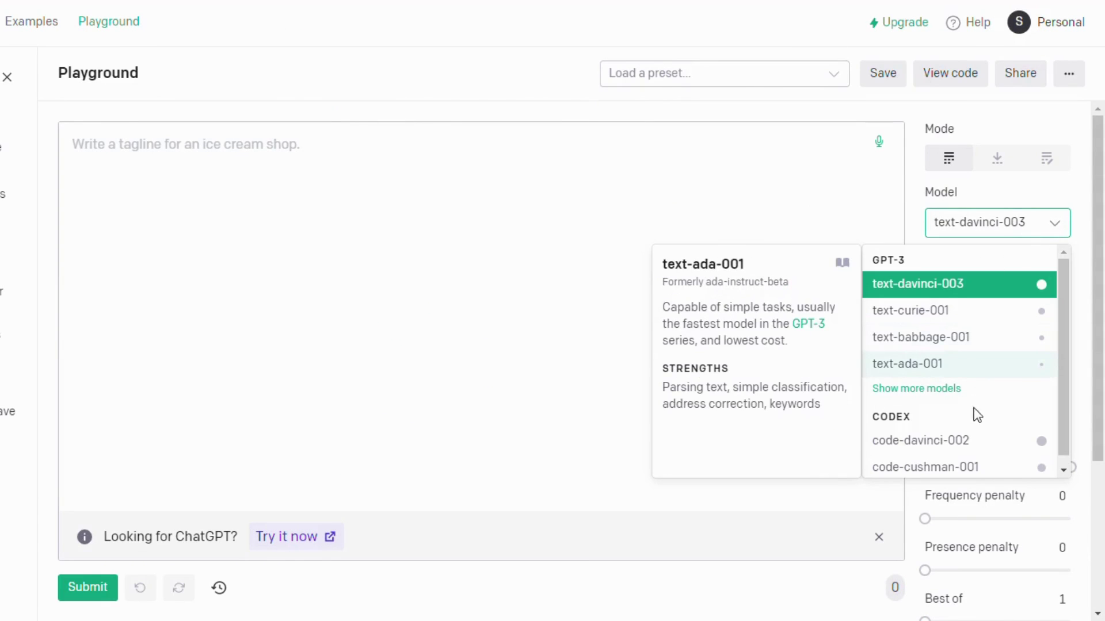
scroll(976, 415, "down", 1)
scroll(989, 408, "up", 1)
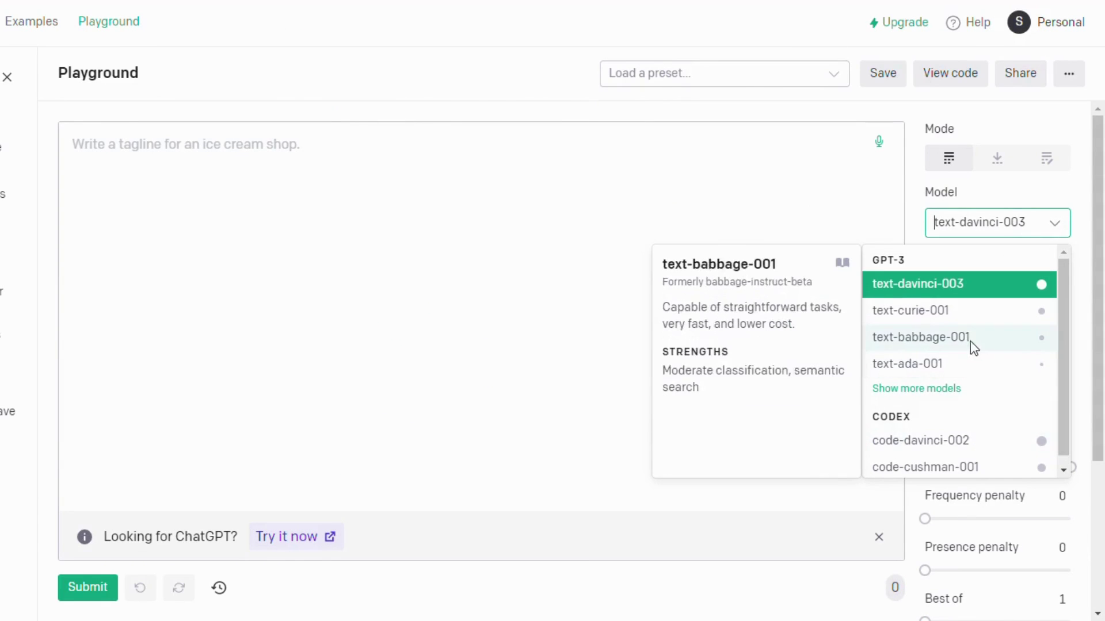
left_click(860, 211)
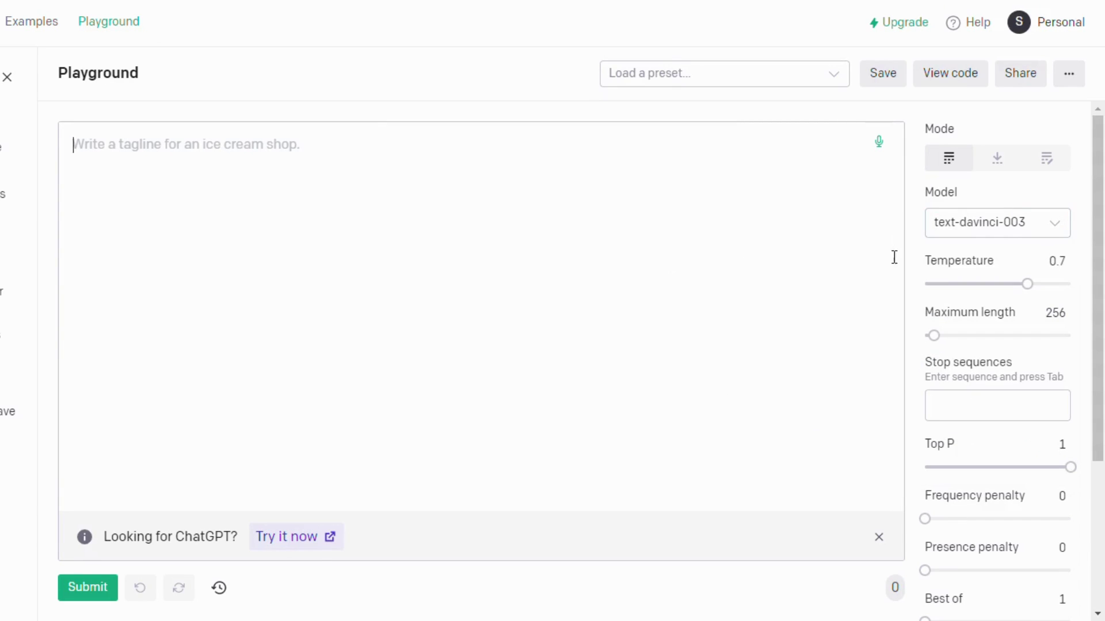
left_click_drag(939, 337, 1076, 349)
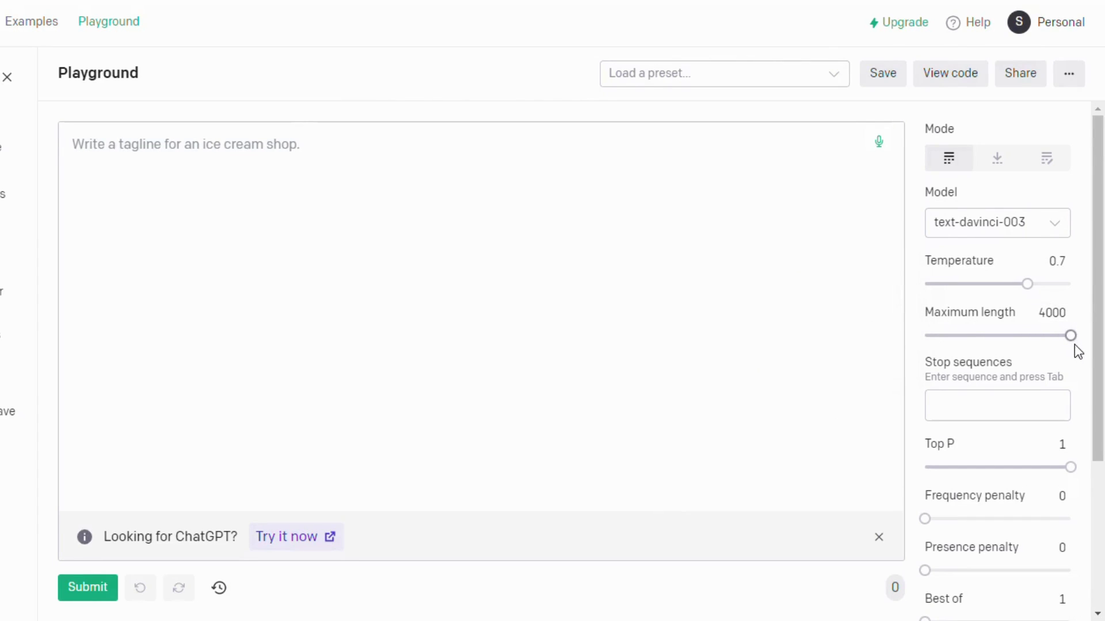
double_click(1058, 316)
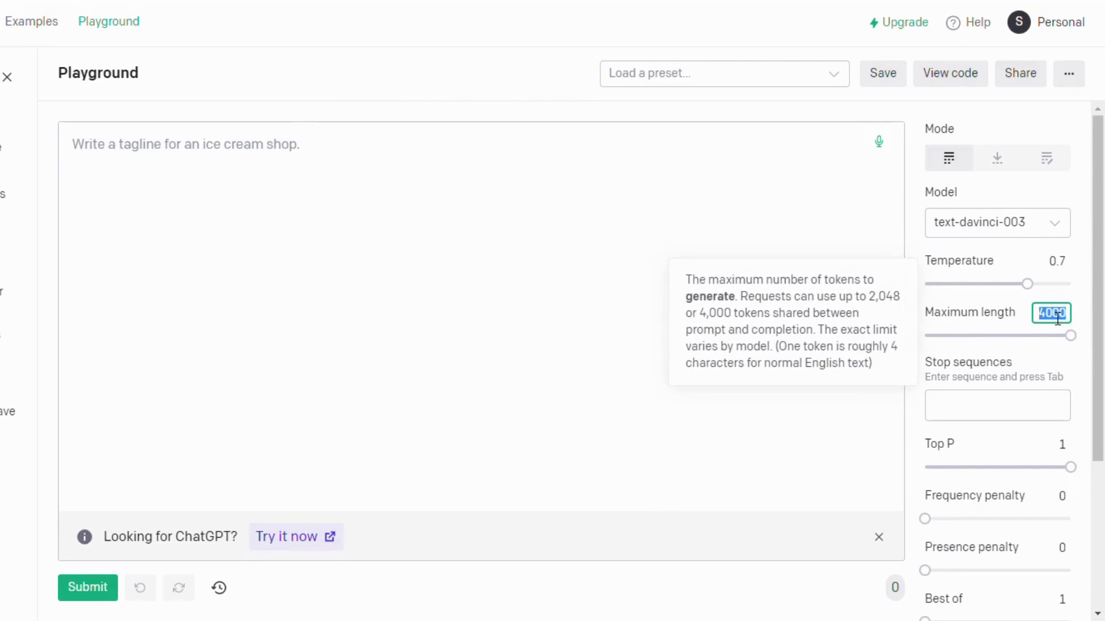
type("5000")
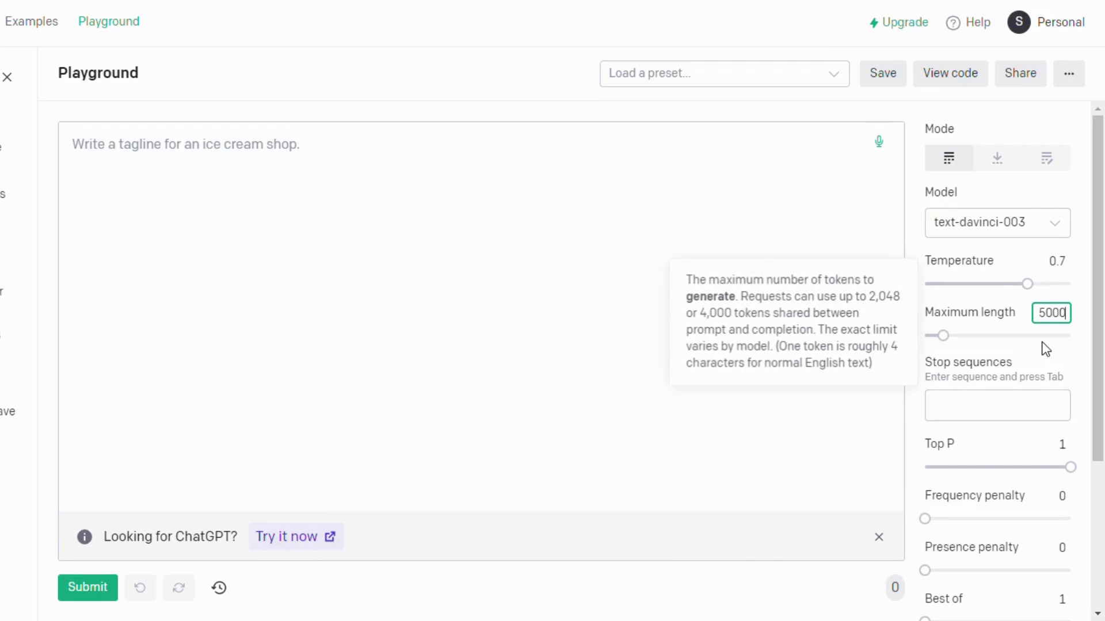
left_click(712, 396)
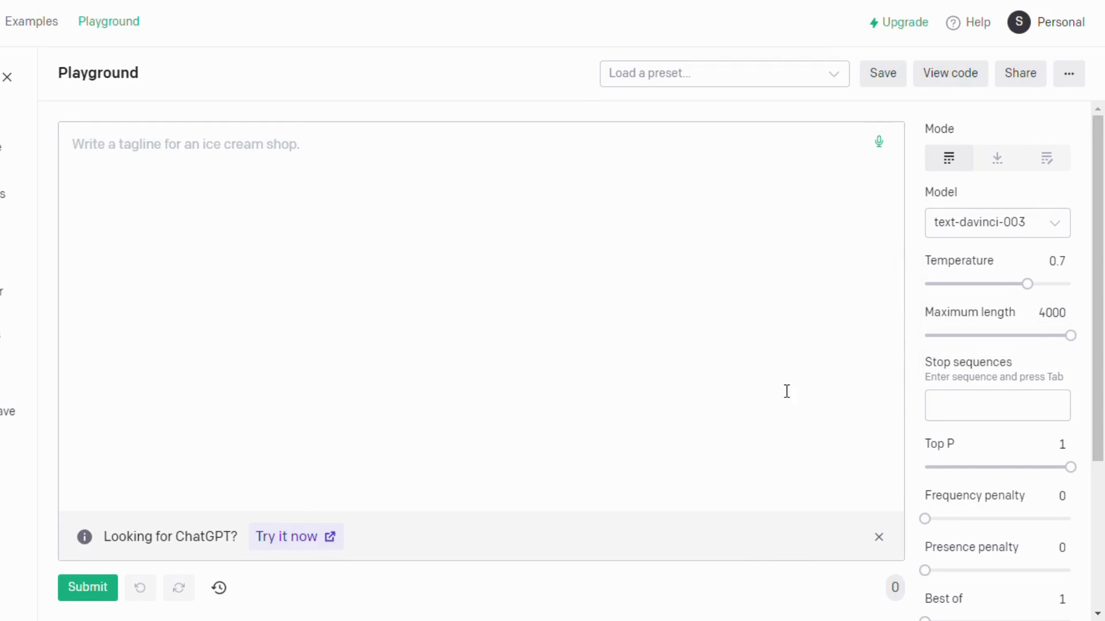
scroll(993, 405, "down", 2)
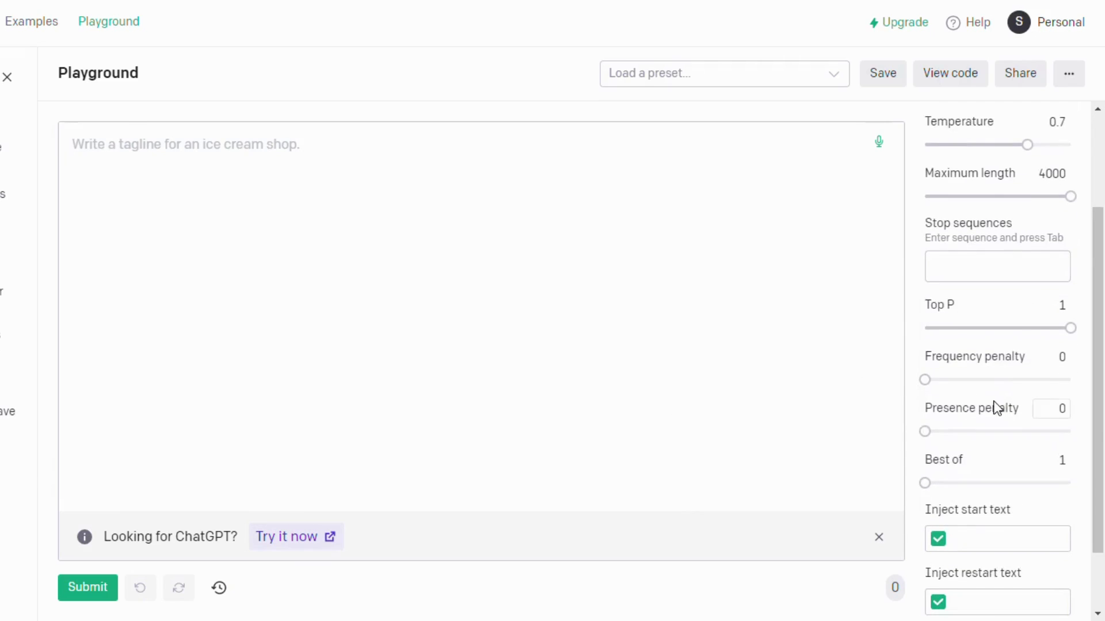
scroll(996, 409, "down", 1)
scroll(997, 432, "up", 2)
scroll(1005, 358, "up", 1)
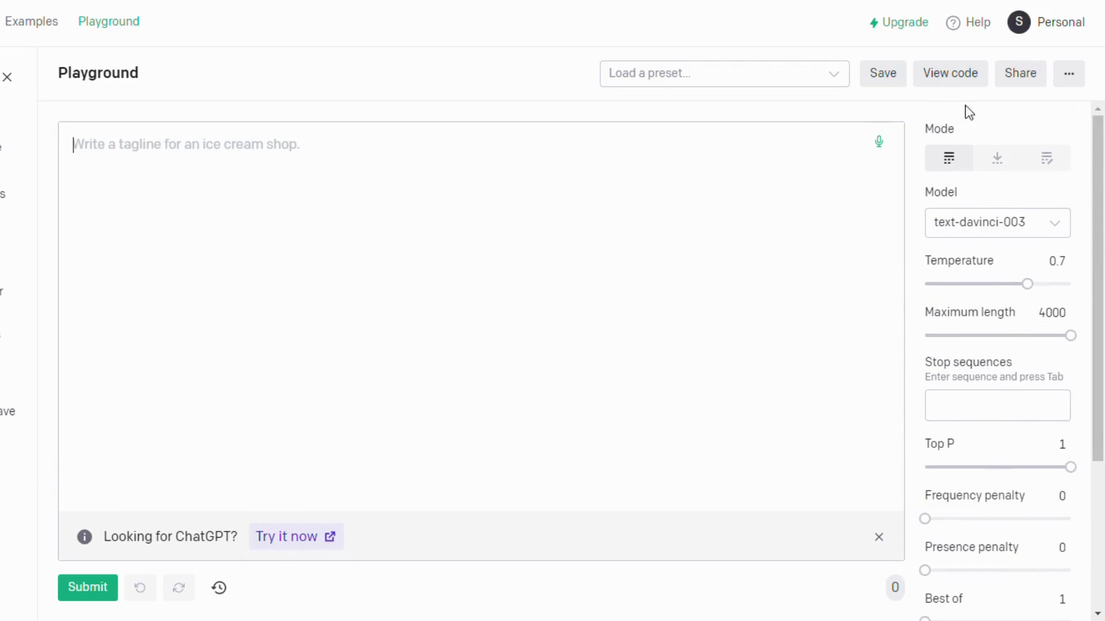
left_click(825, 72)
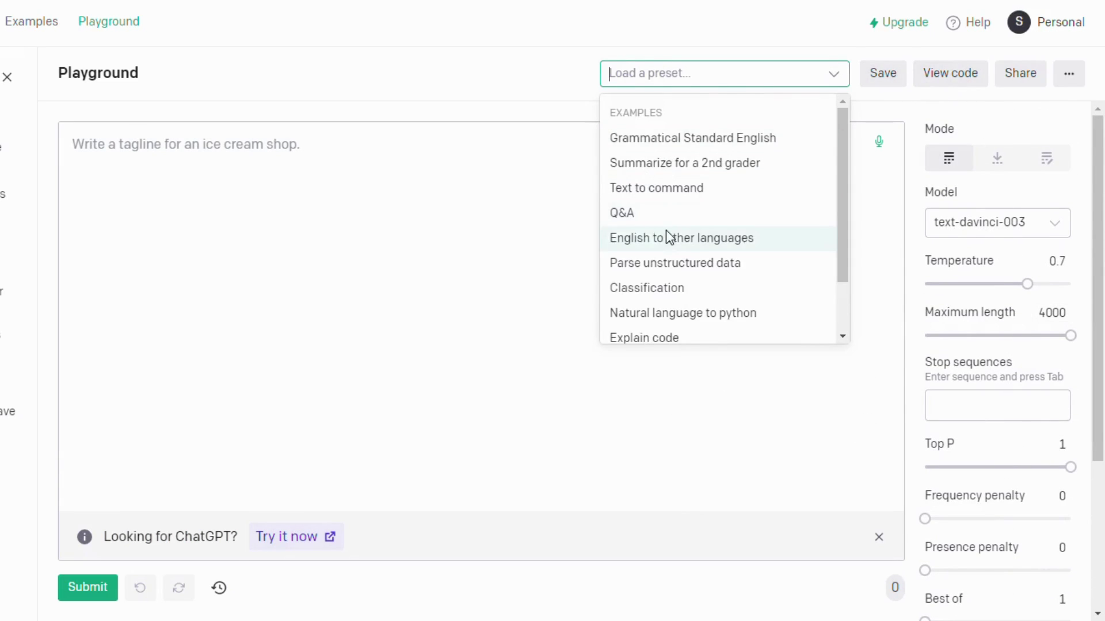
scroll(679, 235, "down", 1)
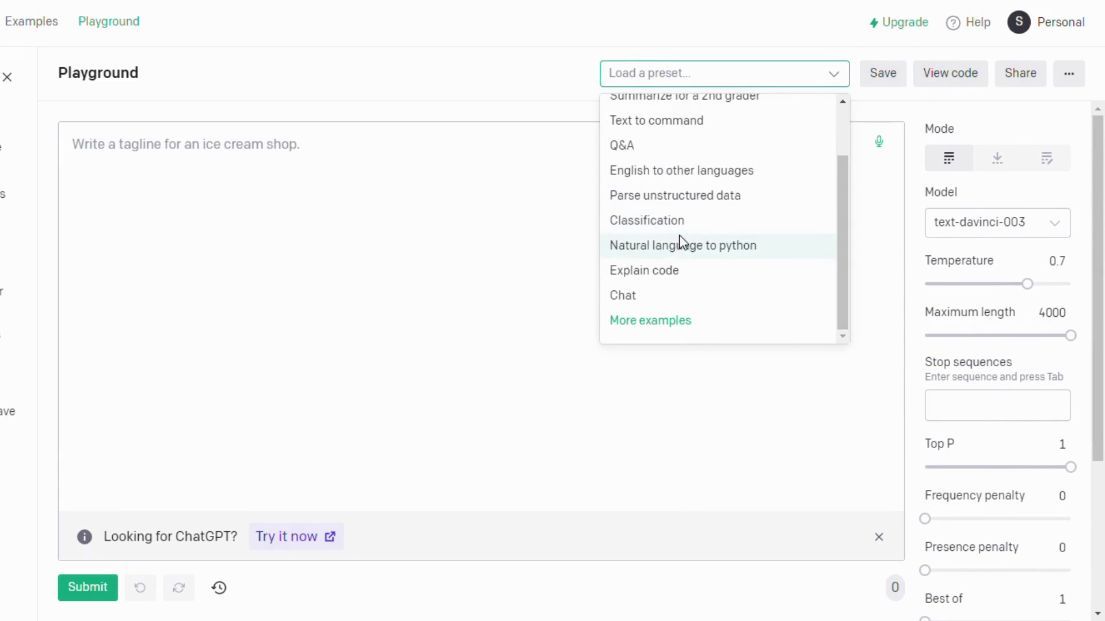
left_click(666, 321)
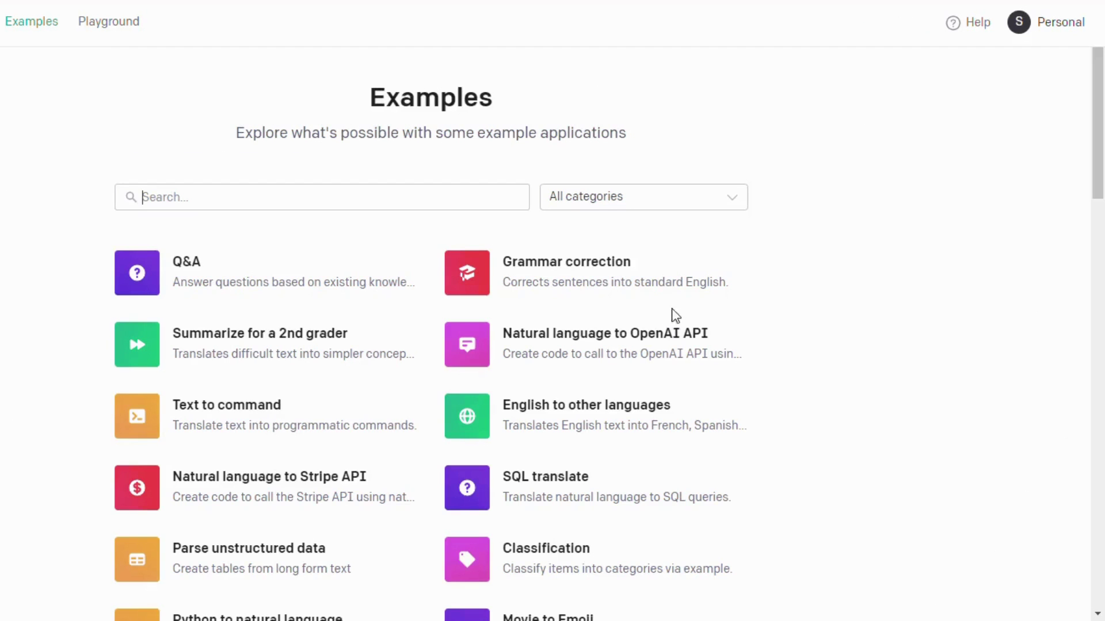
scroll(761, 309, "down", 3)
scroll(760, 304, "down", 5)
scroll(759, 310, "down", 4)
scroll(734, 358, "up", 7)
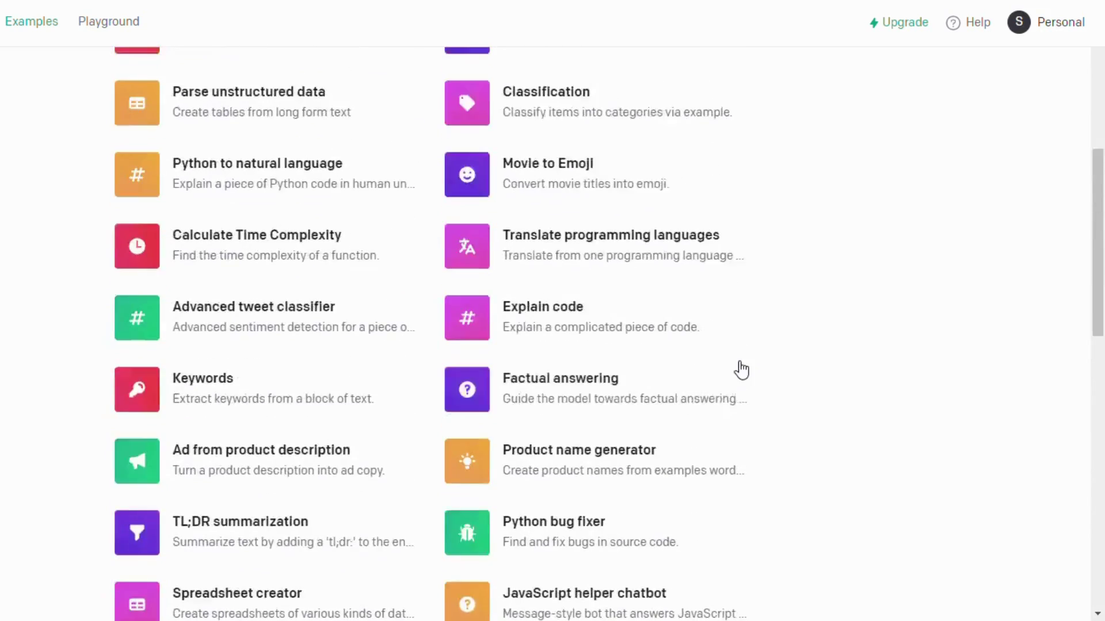
scroll(734, 371, "up", 5)
scroll(725, 370, "up", 1)
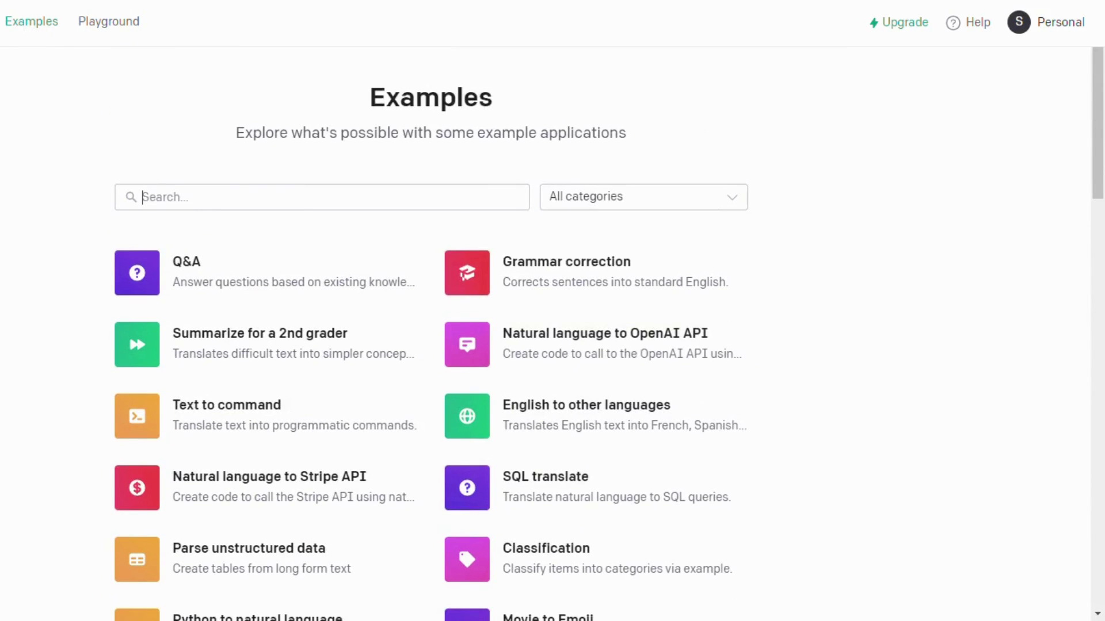
left_click(109, 20)
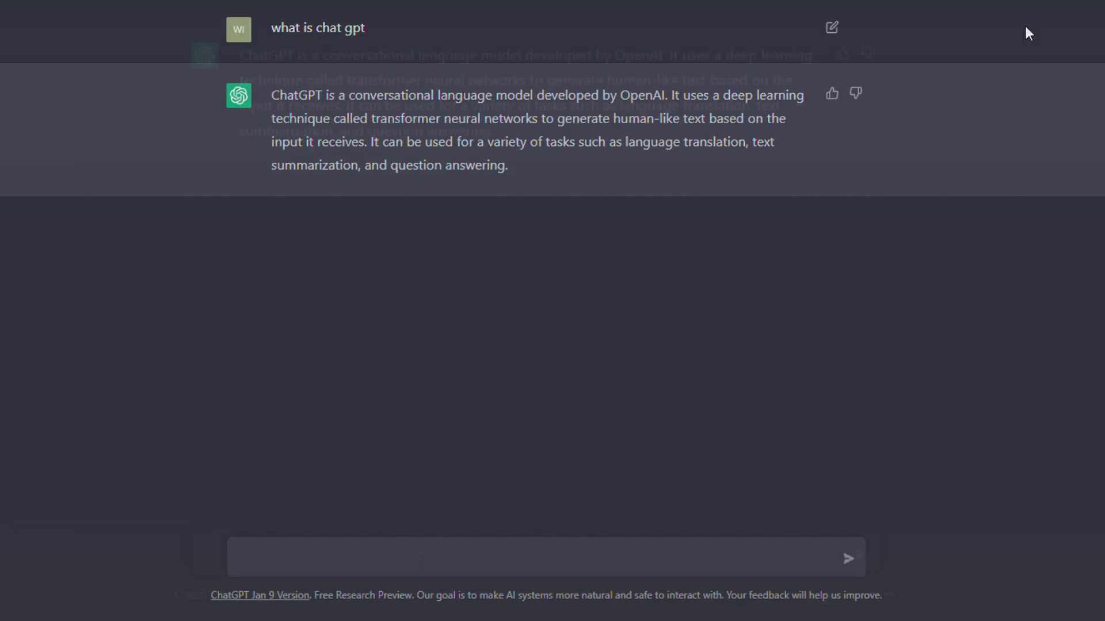
type("how big")
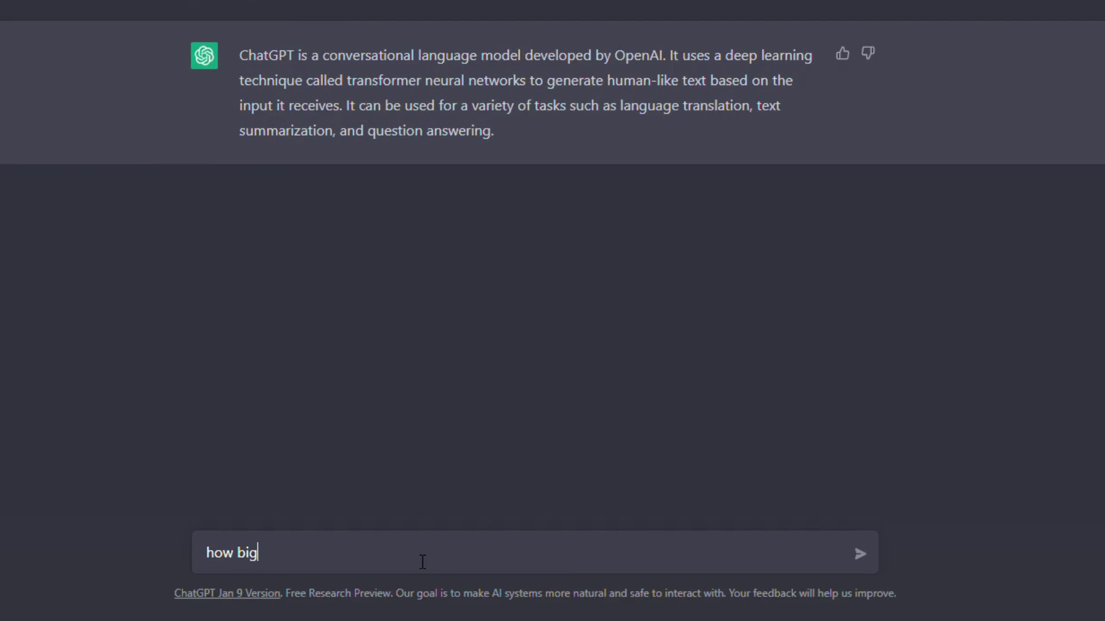
type("e universe")
Step: Send 'how big is the universe', then highlight the answer and the question
key("Return")
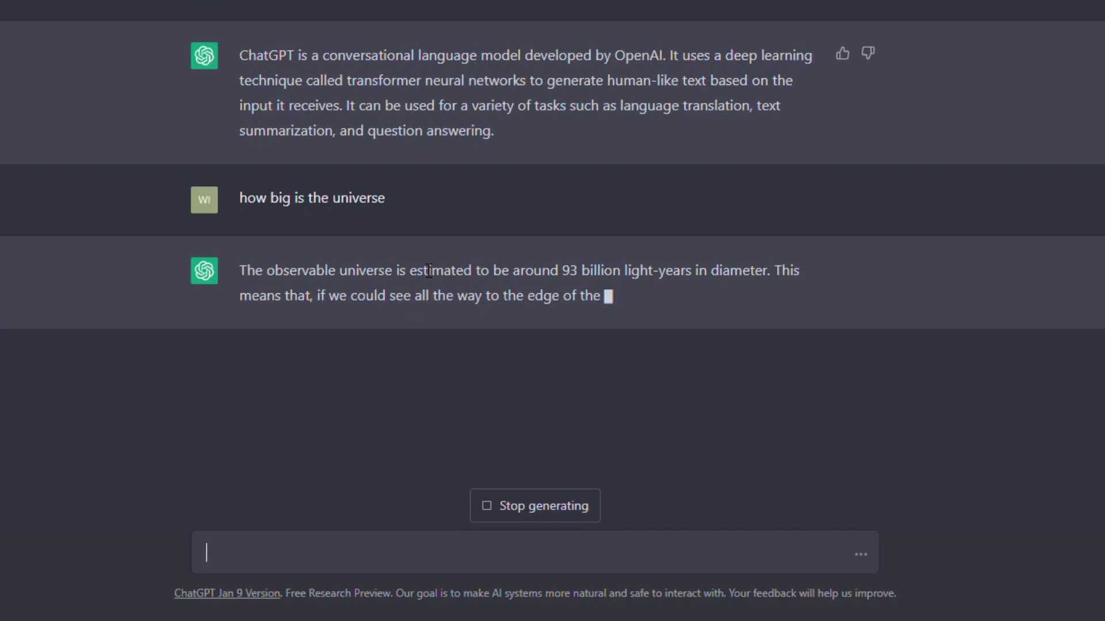
triple_click(519, 285)
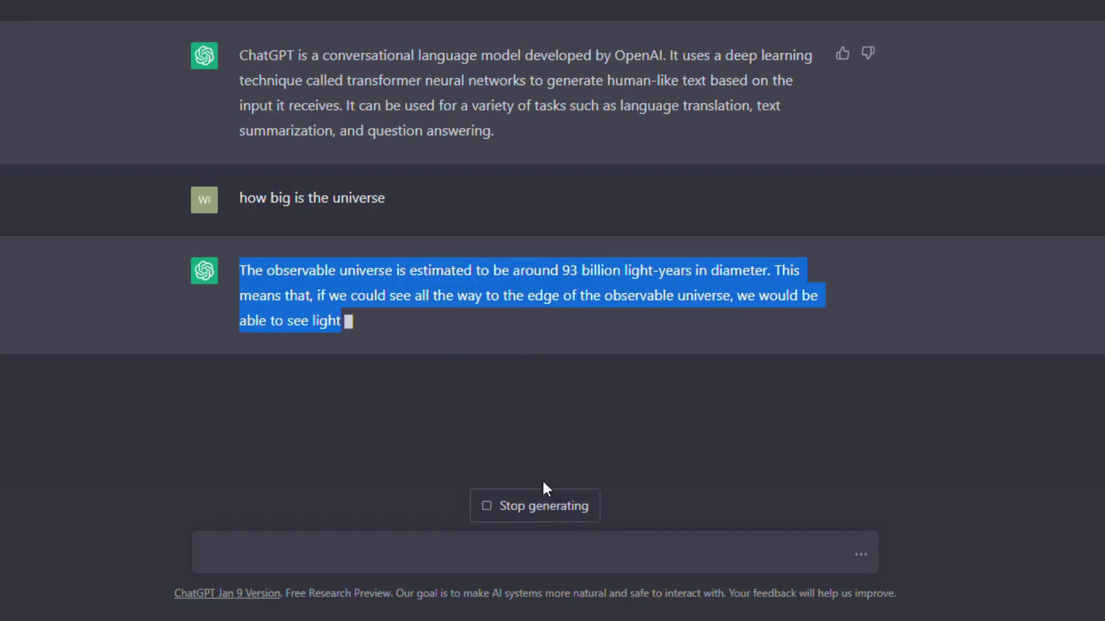
left_click(918, 446)
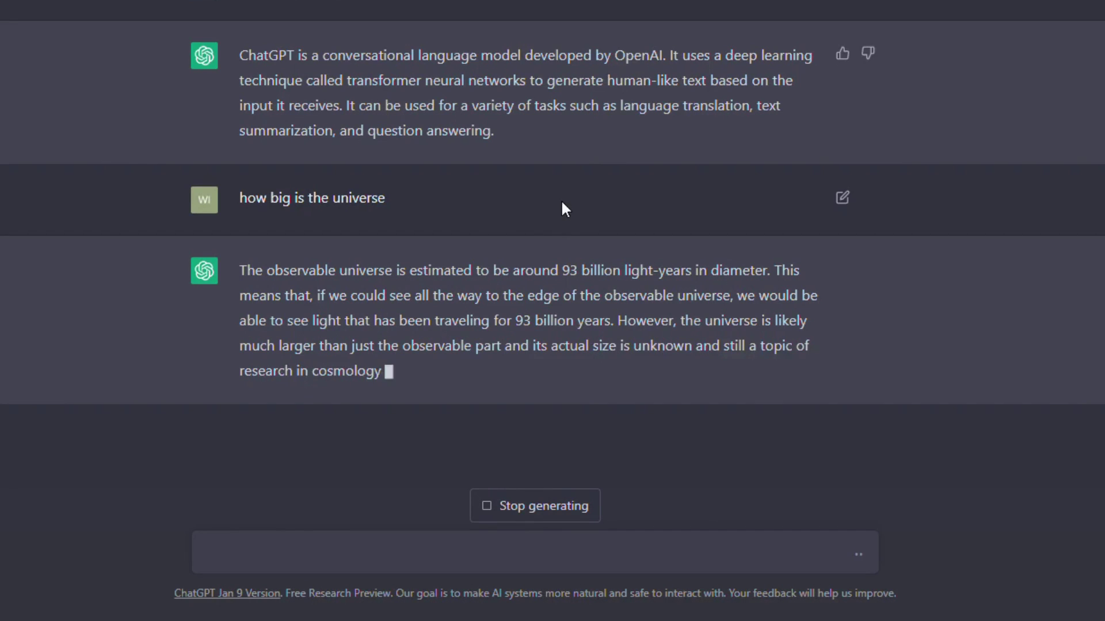
mouse_move(423, 206)
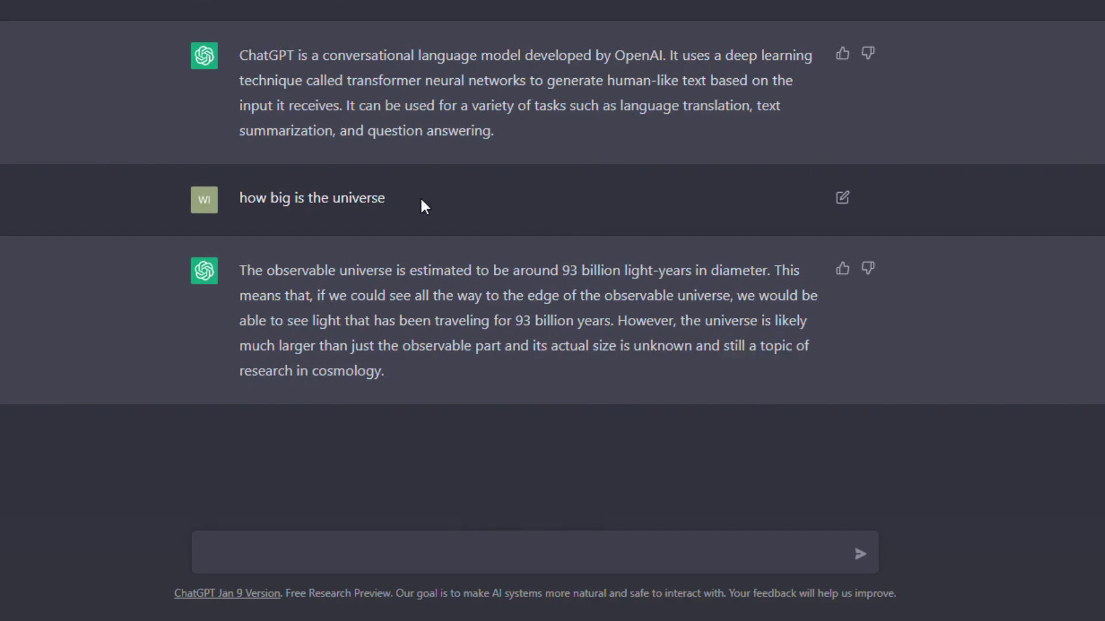
left_click_drag(385, 200, 240, 201)
Step: Send the follow-up 'how much is discovvered by humans'
left_click(358, 4)
type("how m")
type("uch is discovvere")
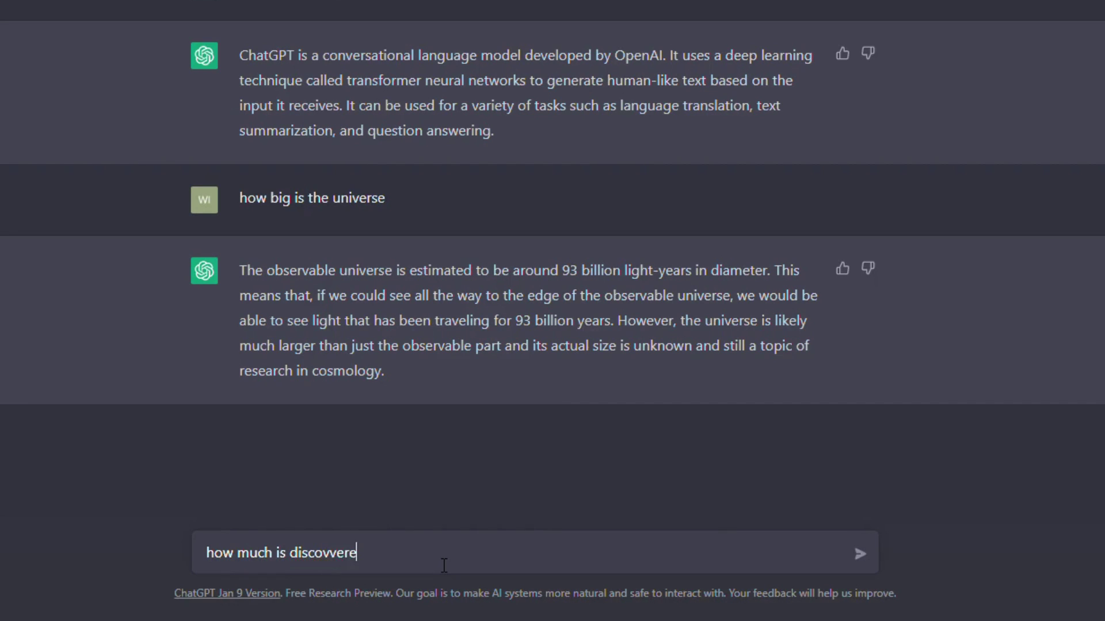
type("by")
type("s")
key("Return")
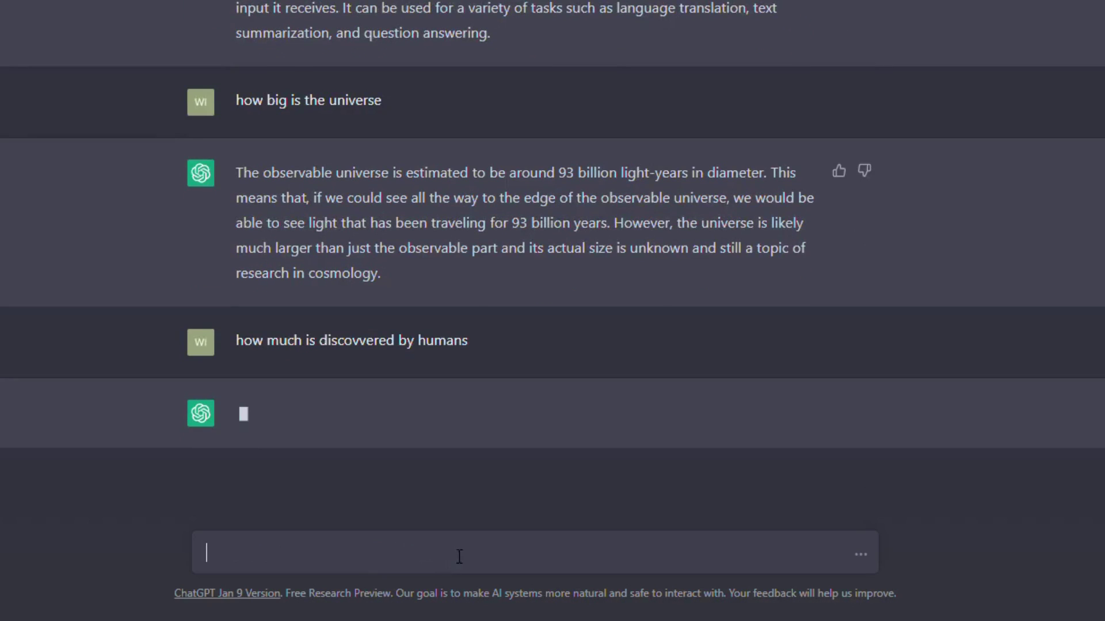